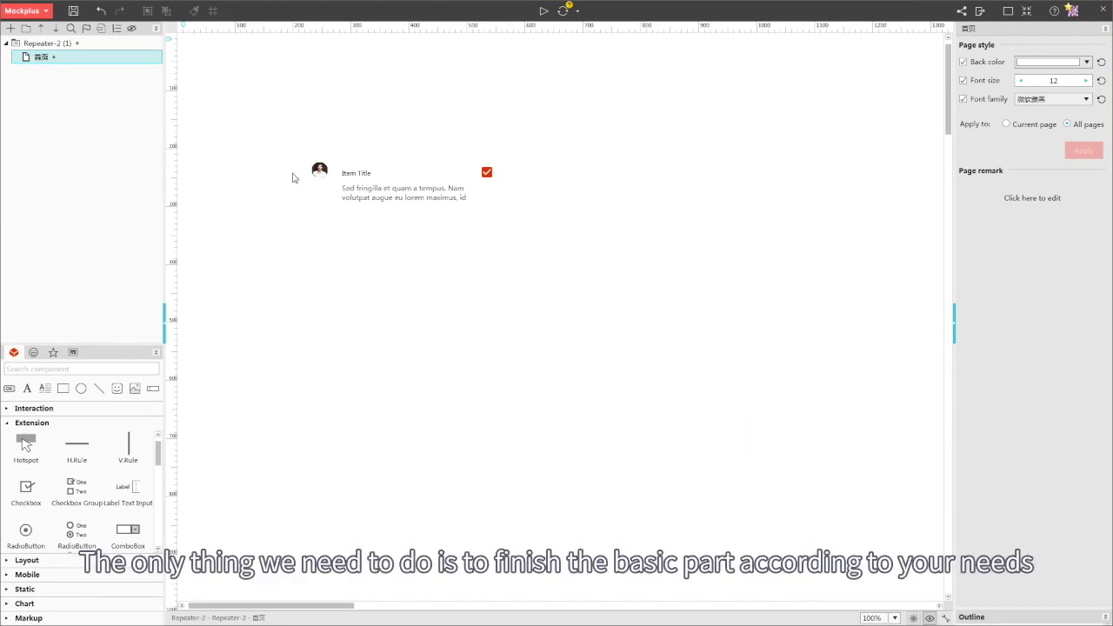
Convert the marquee-selected list item into a repeater
drag(280, 133, 565, 264)
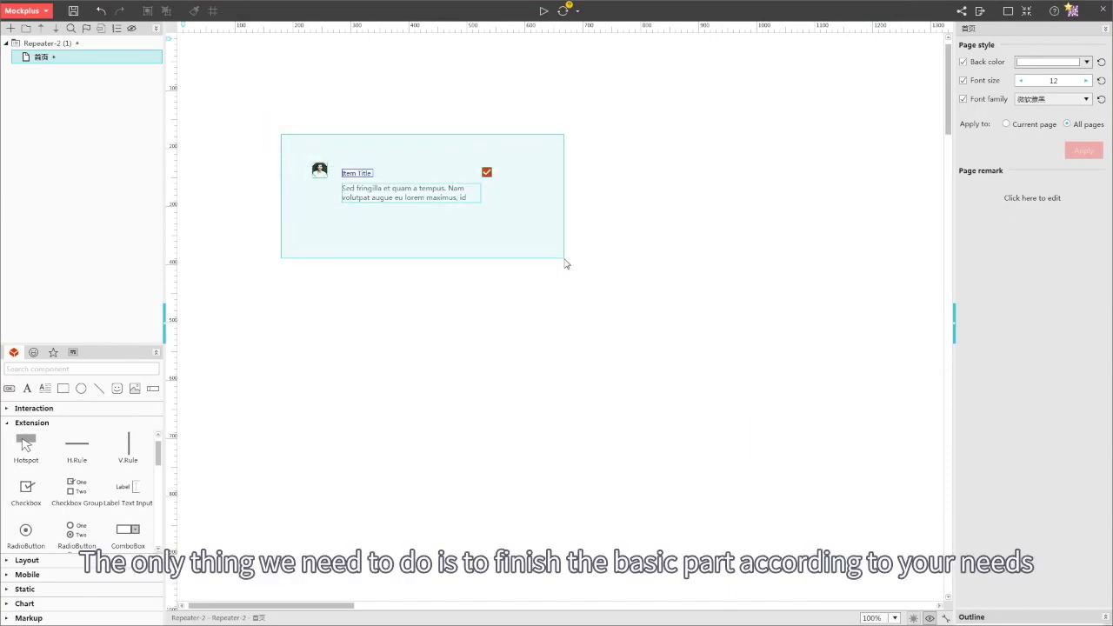
right_click(413, 178)
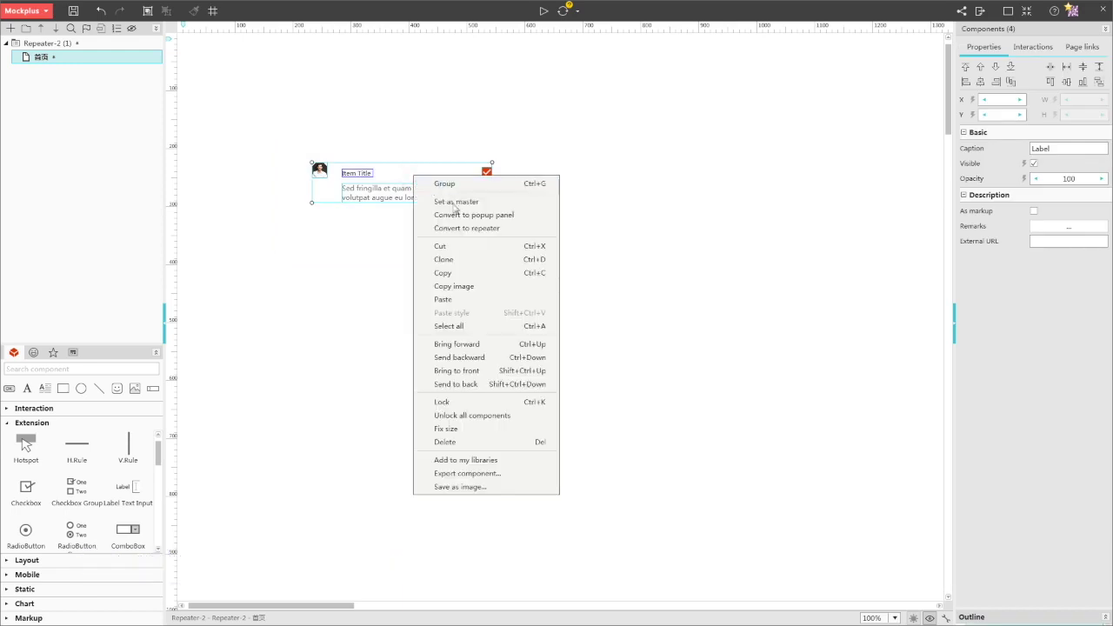
click(466, 228)
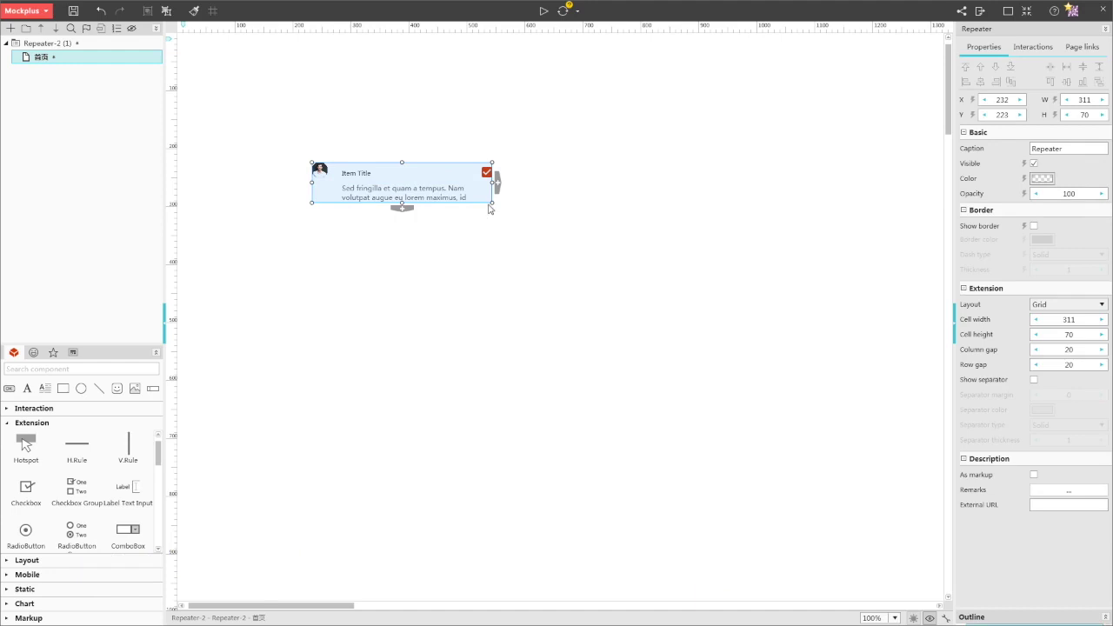
Stretch the repeater into a grid of three columns by seven rows
mouse_move(492, 203)
mouse_down()
mouse_move(760, 431)
mouse_move(831, 510)
mouse_up()
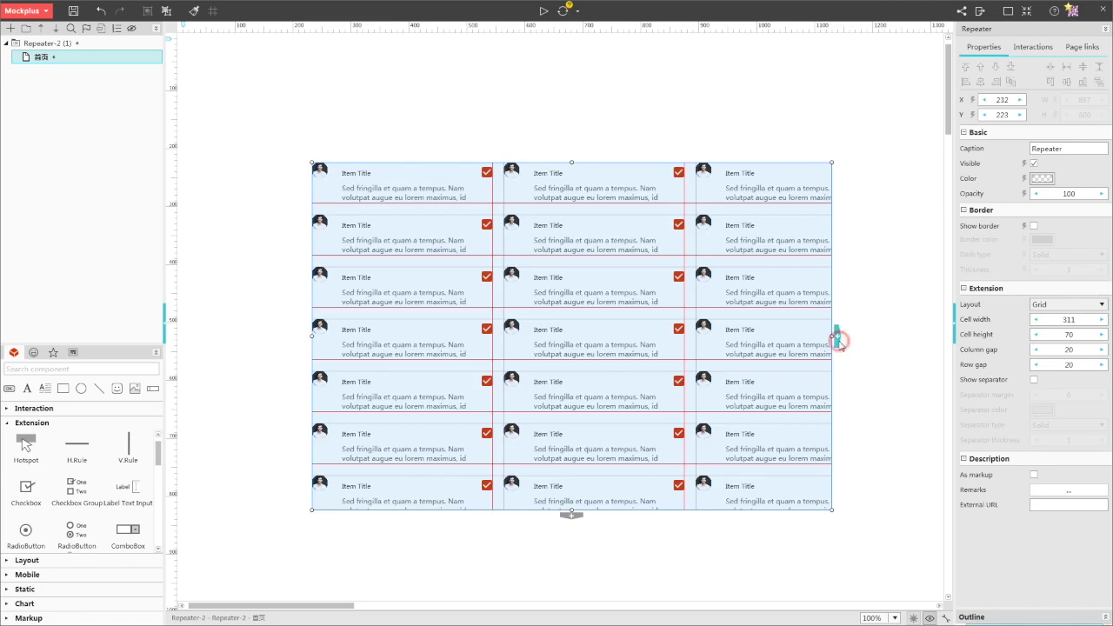
drag(837, 337, 879, 336)
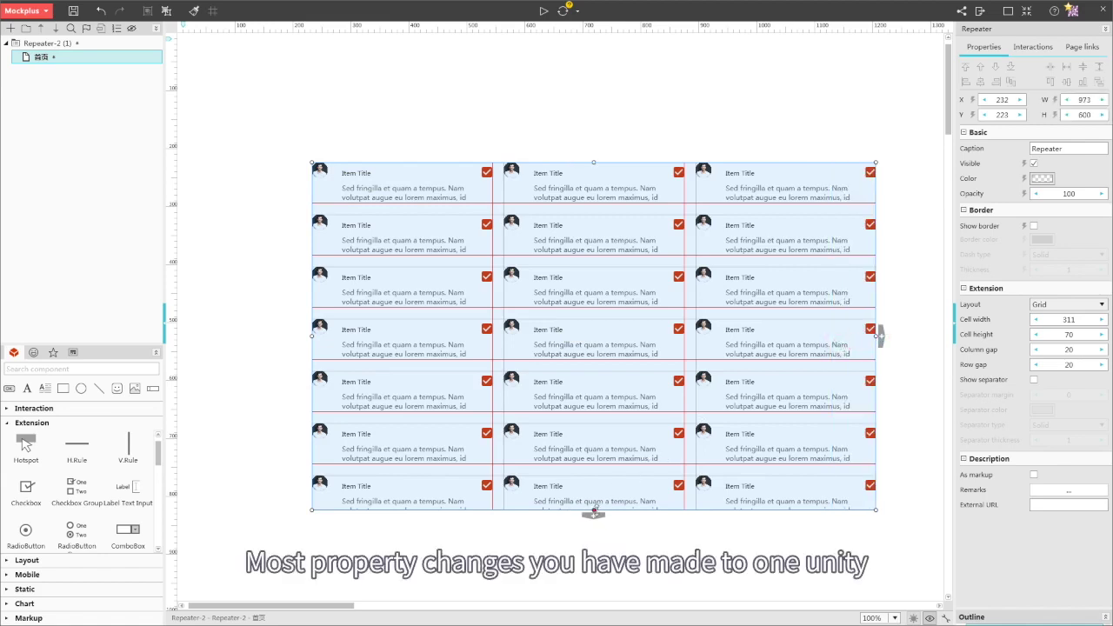
drag(593, 513, 594, 519)
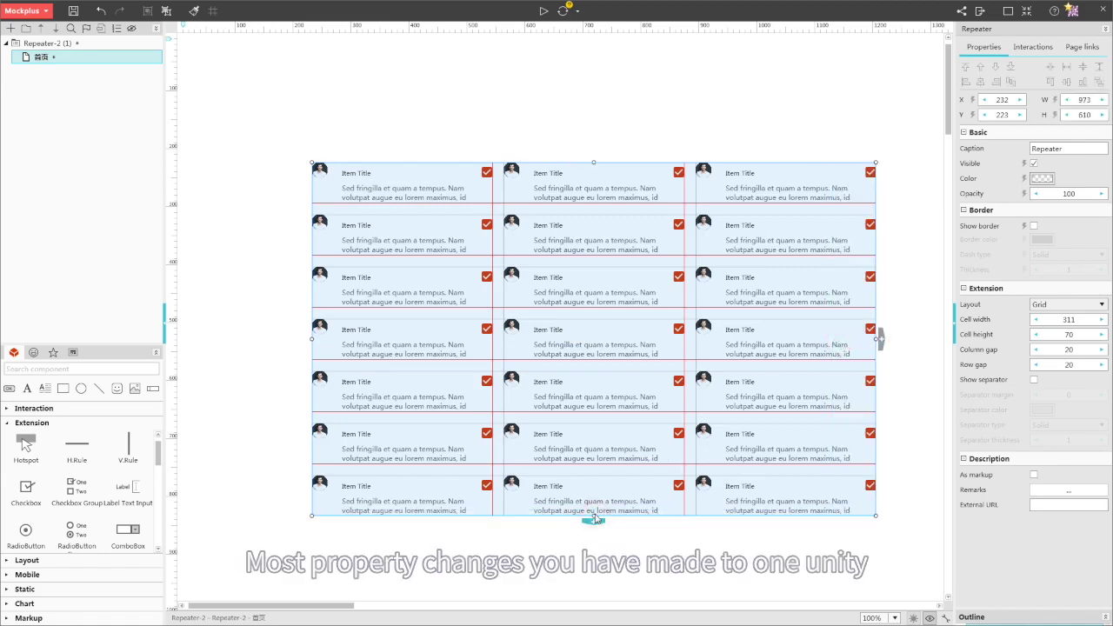
Set the repeated item title to font size 16 and enlarge the avatar
double_click(423, 183)
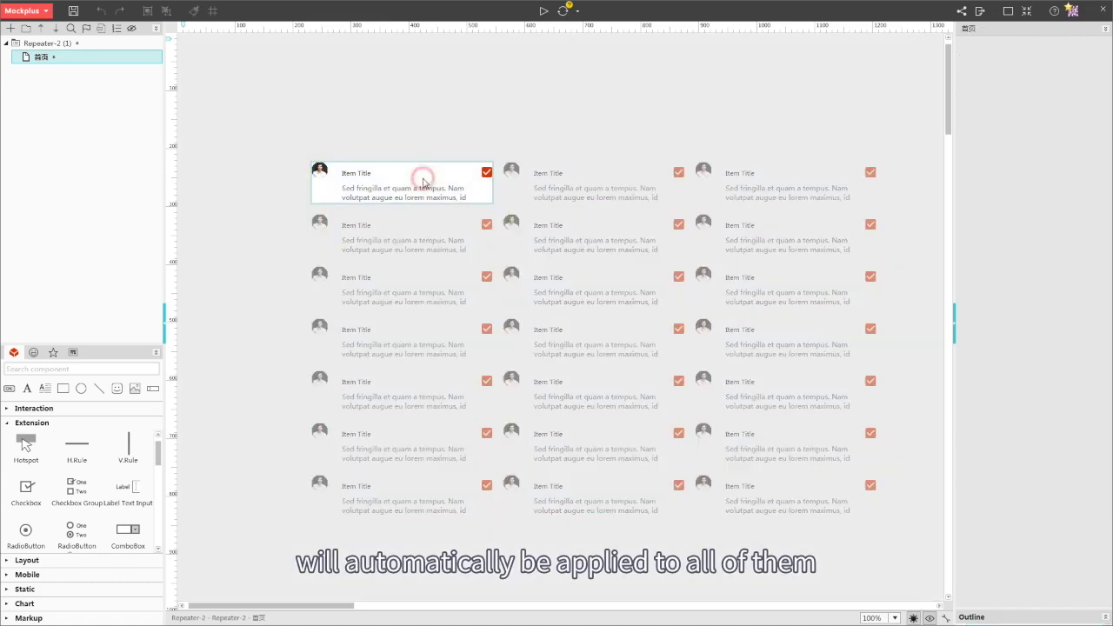
click(356, 173)
click(1100, 136)
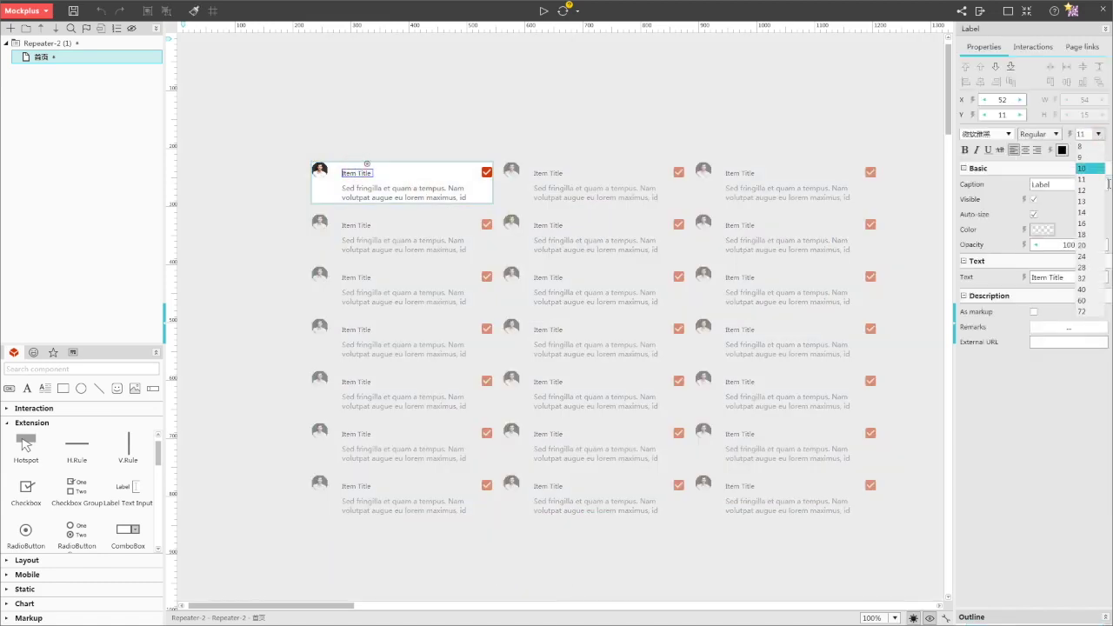
click(1091, 227)
click(323, 171)
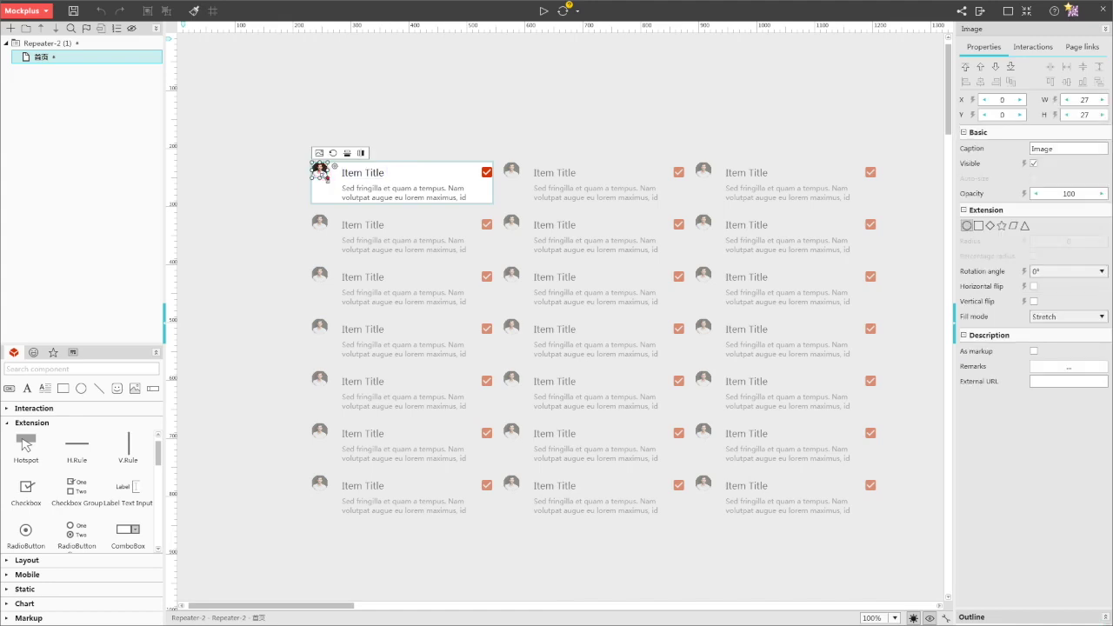
drag(329, 179, 338, 187)
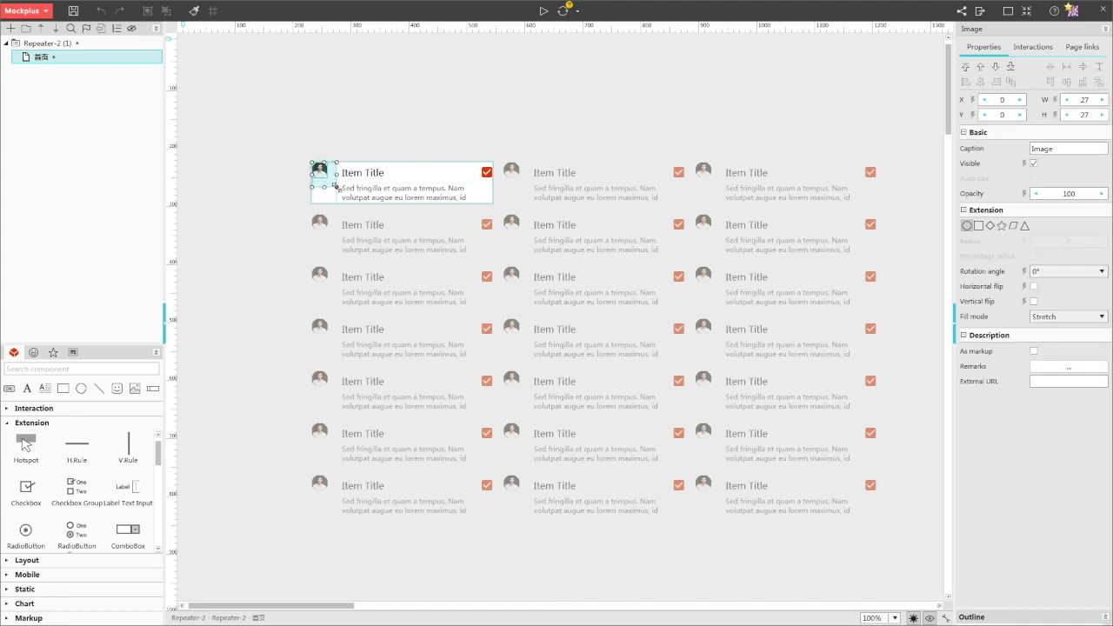
Colour the repeated description text green and leave repeater editing
click(394, 201)
click(1097, 150)
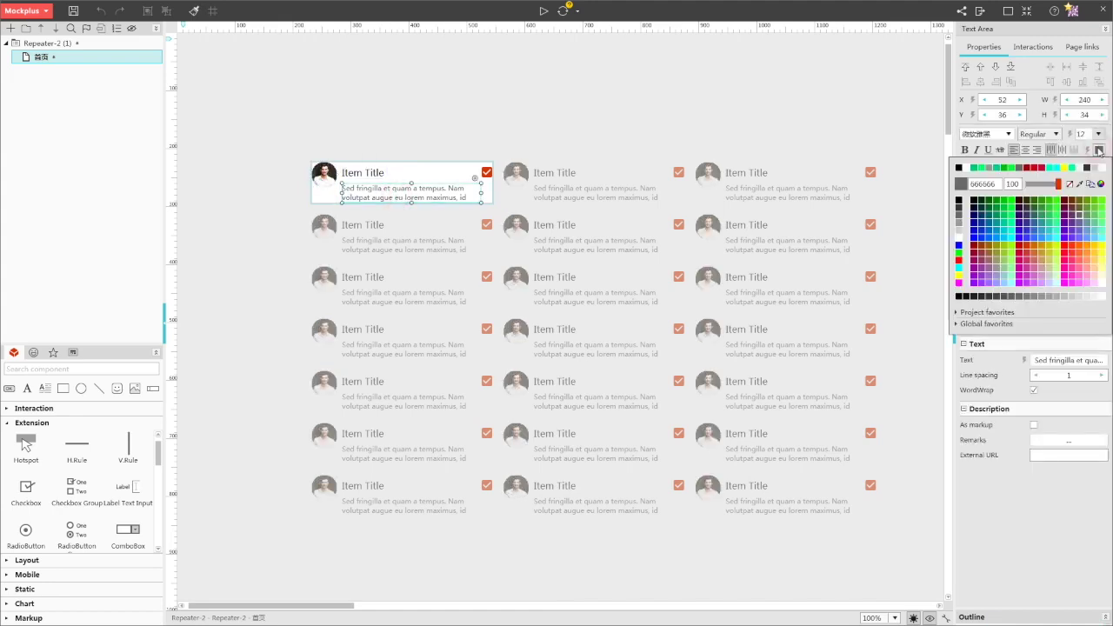
click(974, 167)
click(607, 106)
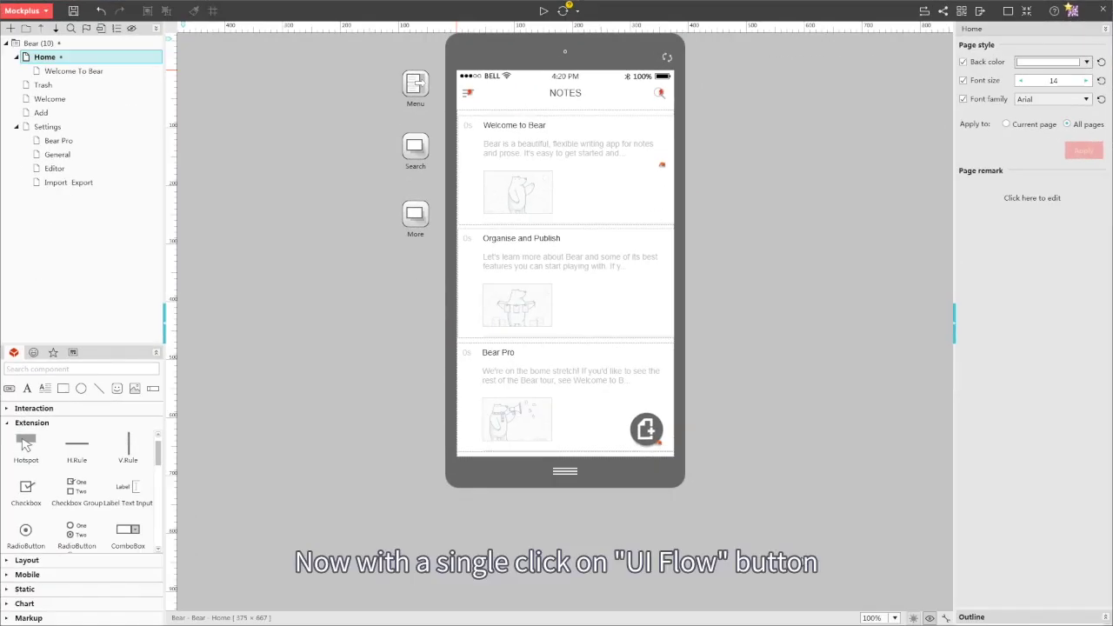
Generate the Bear project's UI flow and clear the Settings page's highlighted connections
click(923, 10)
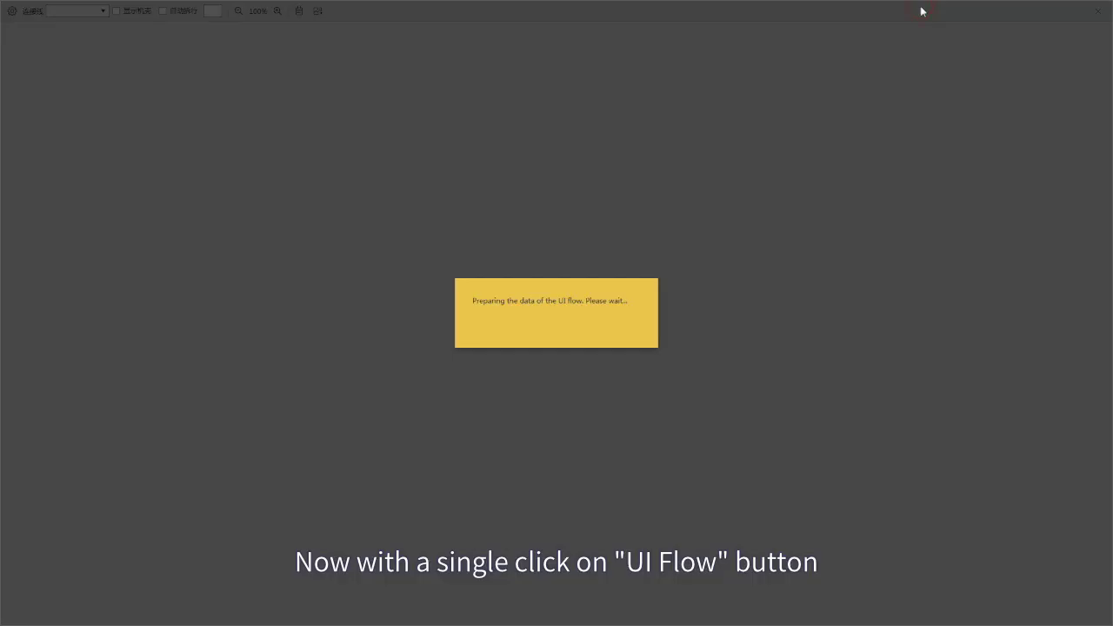
drag(1109, 69, 1108, 265)
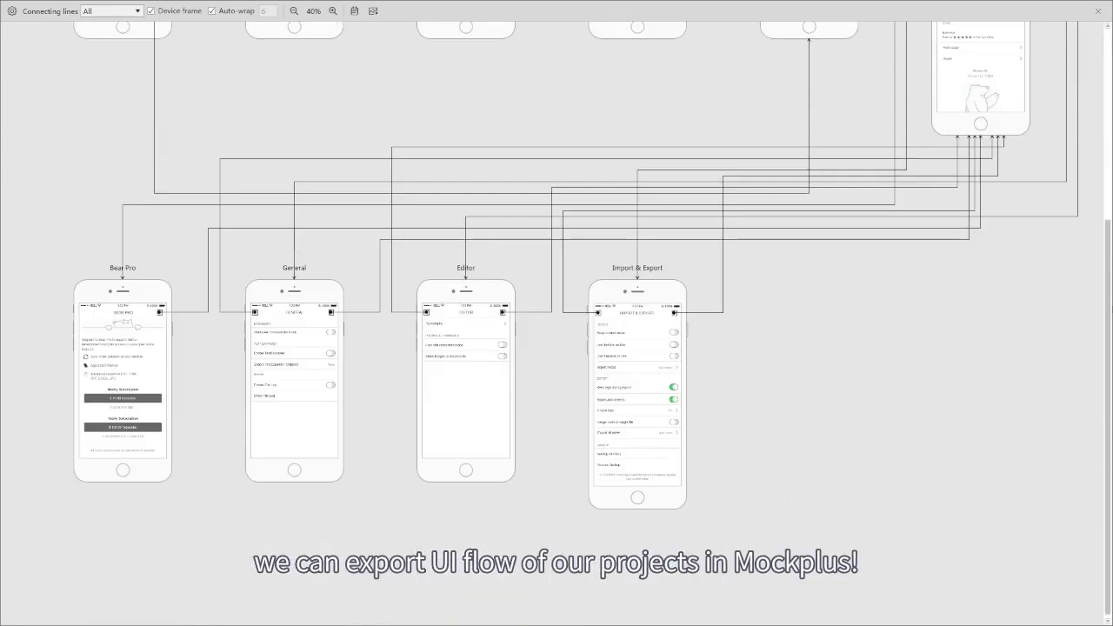
scroll(832, 221, up, 5)
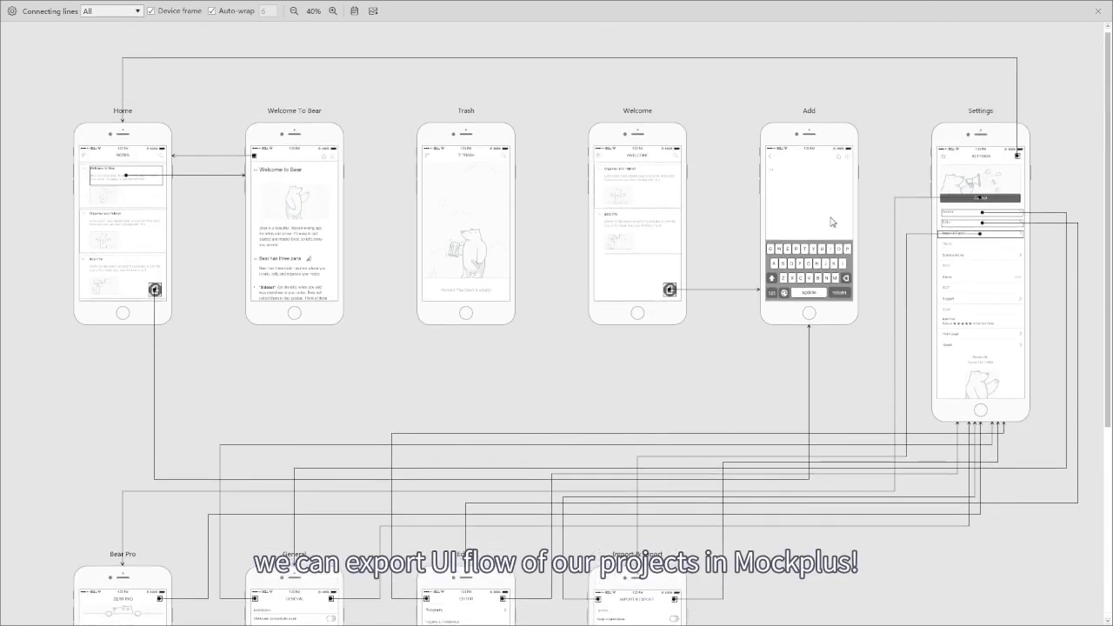
click(879, 81)
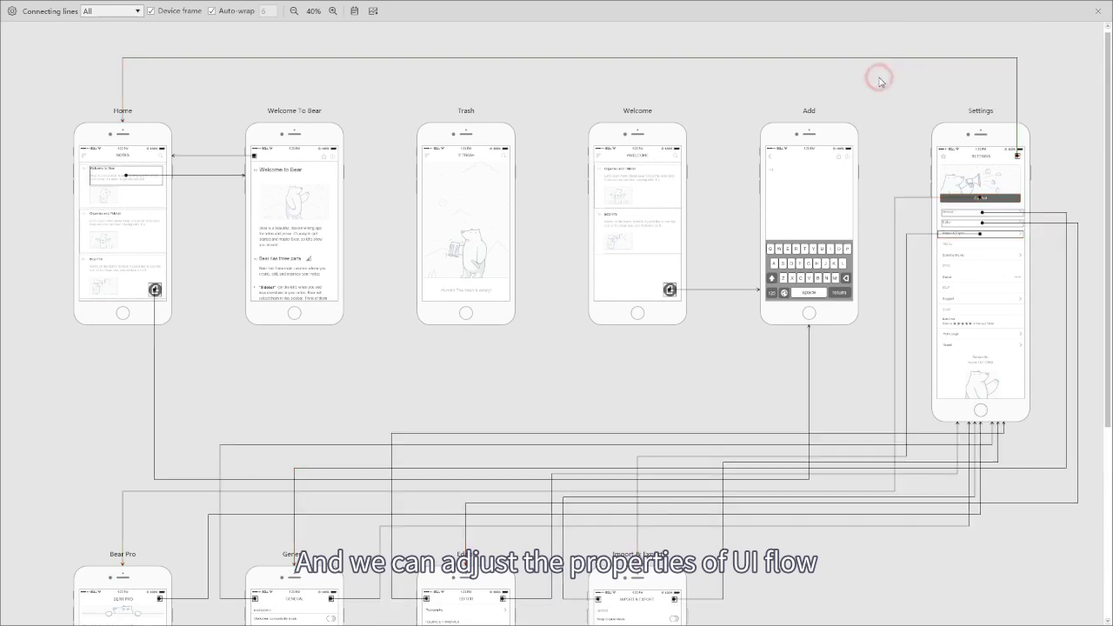
Zoom the flow diagram to 60% and toggle the device frames off and on
click(331, 11)
click(331, 11)
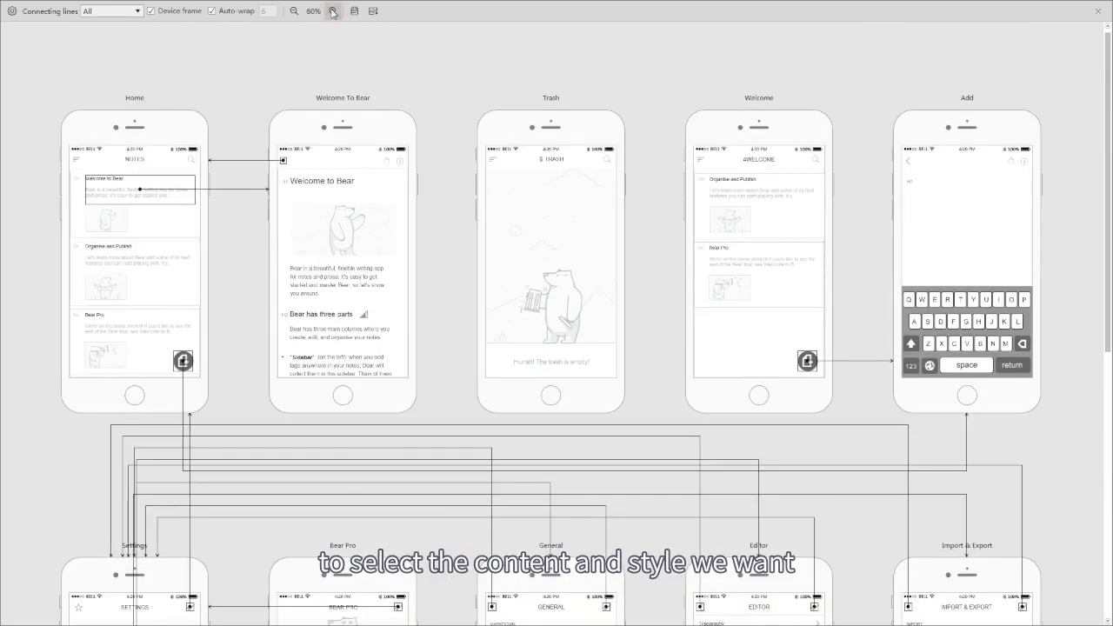
click(152, 11)
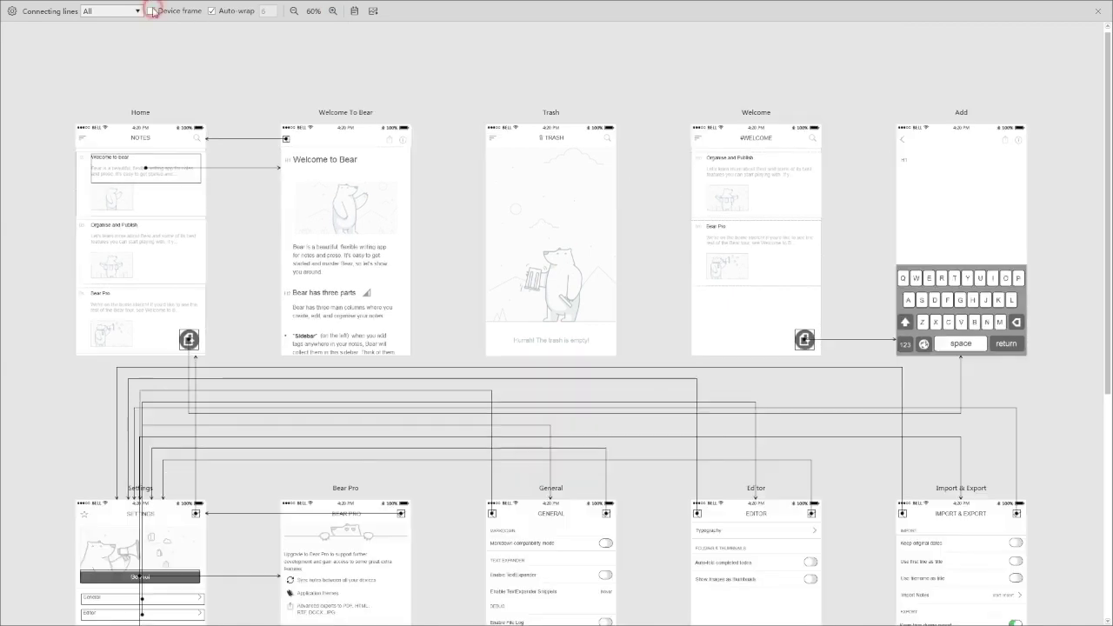
click(152, 12)
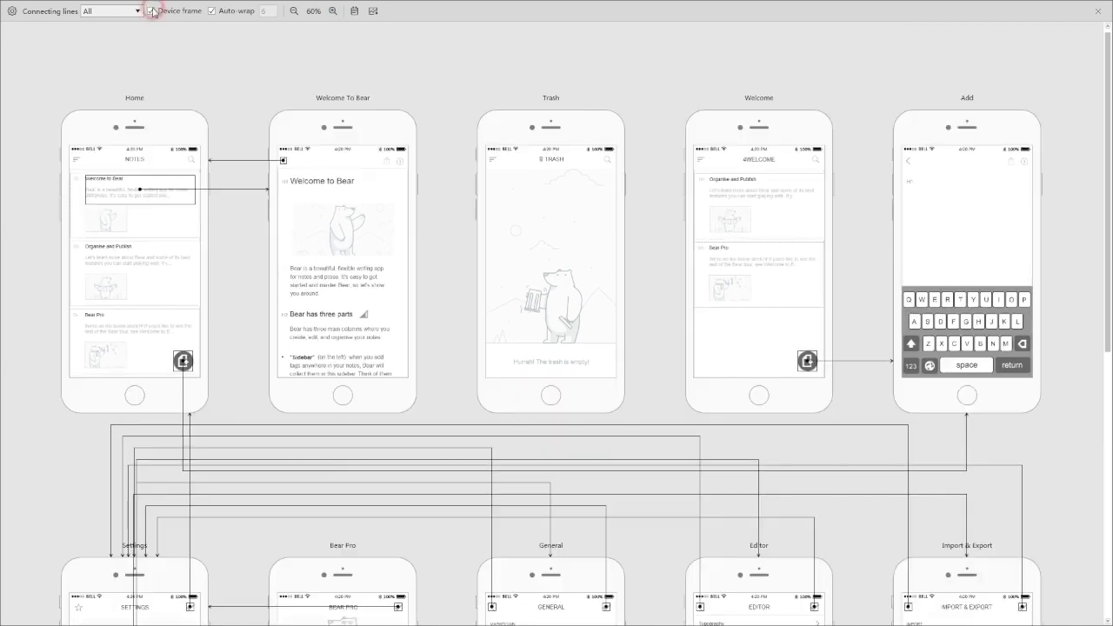
Set the UI flow connecting line colour to teal in the flow Options
click(11, 11)
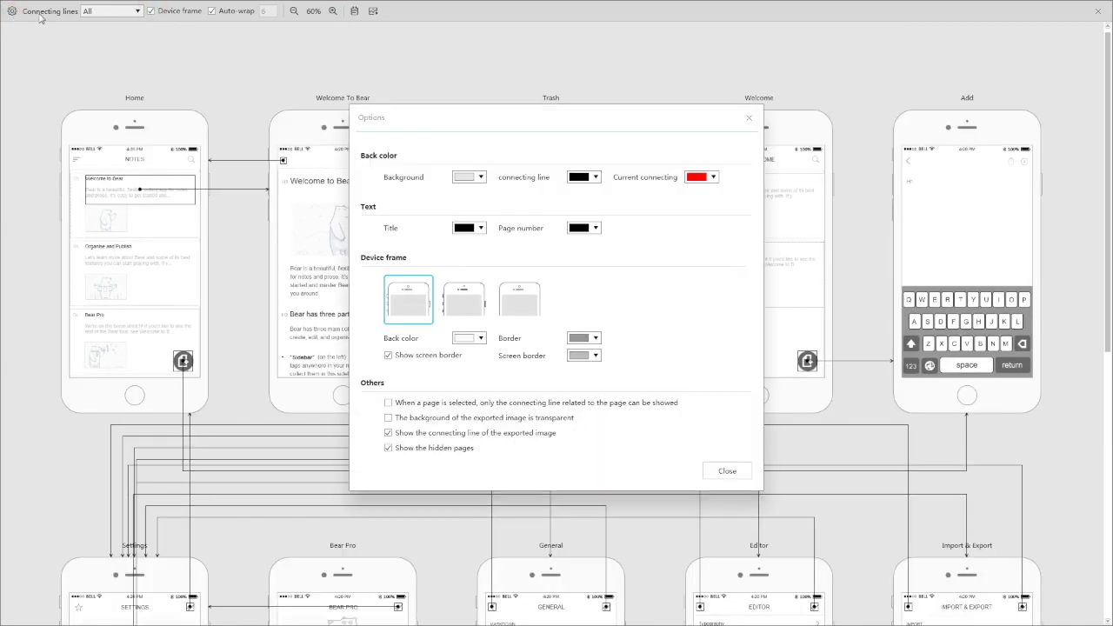
click(594, 177)
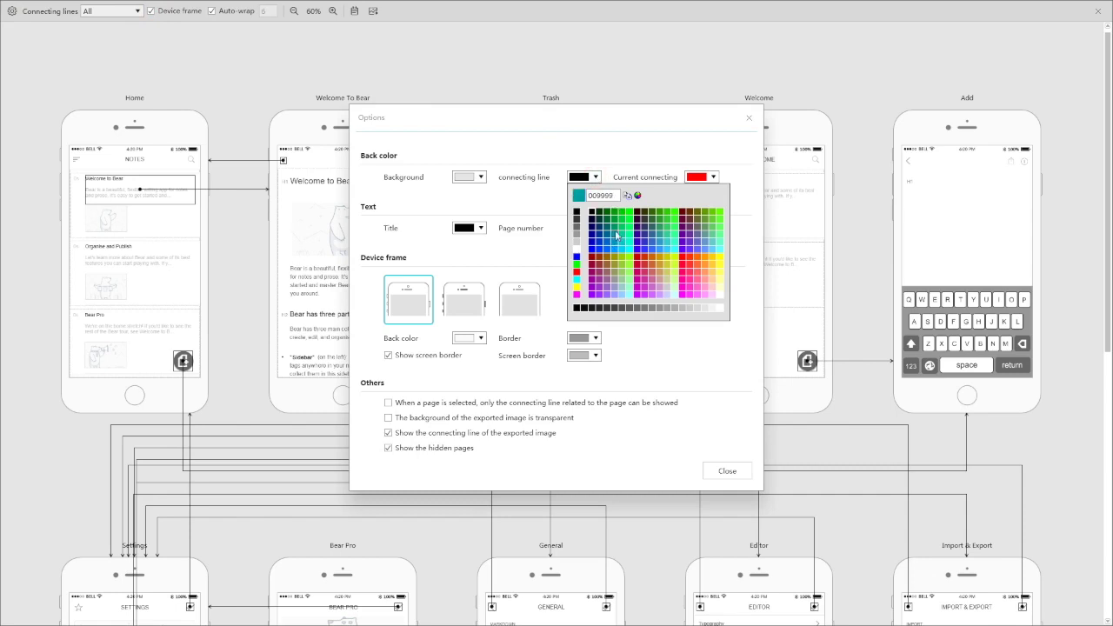
click(614, 228)
click(746, 122)
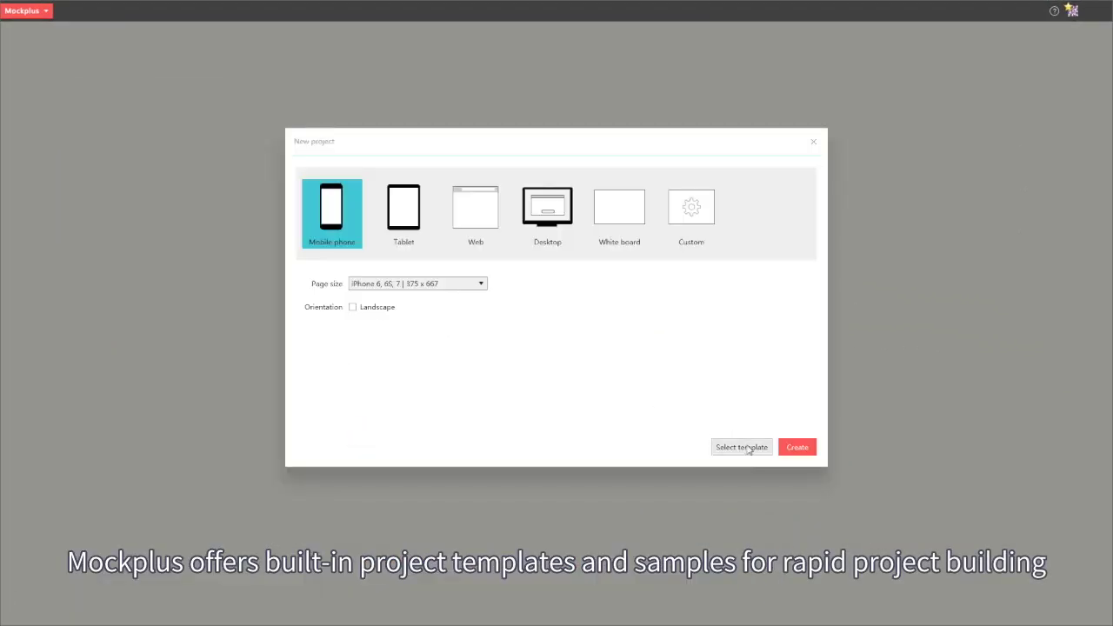
Create the mobile project from the South Devon Accounting template
click(745, 450)
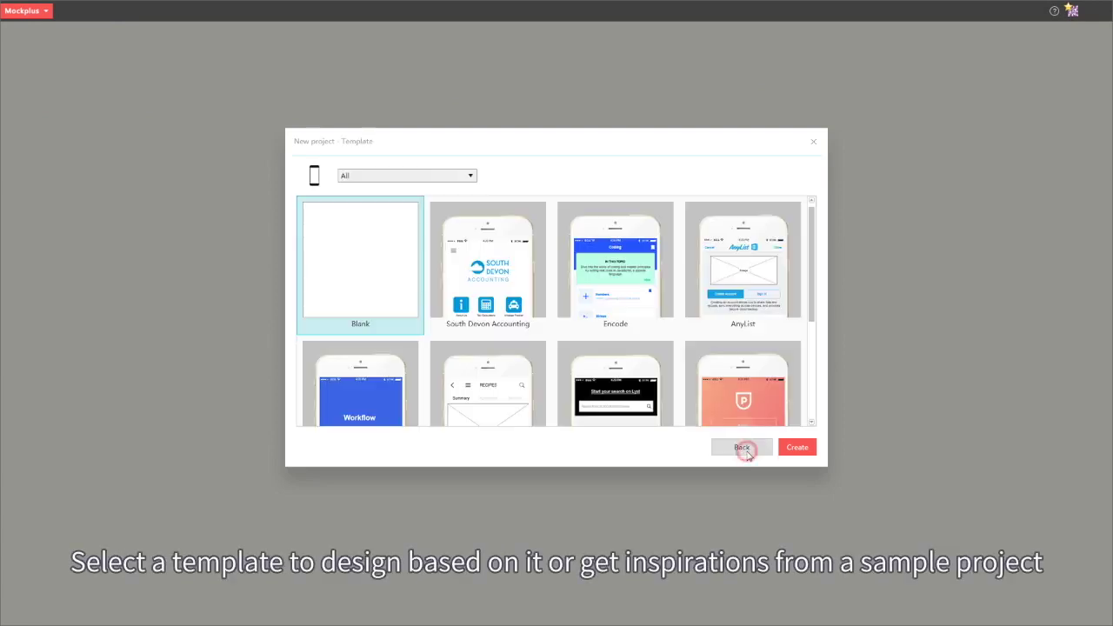
double_click(513, 276)
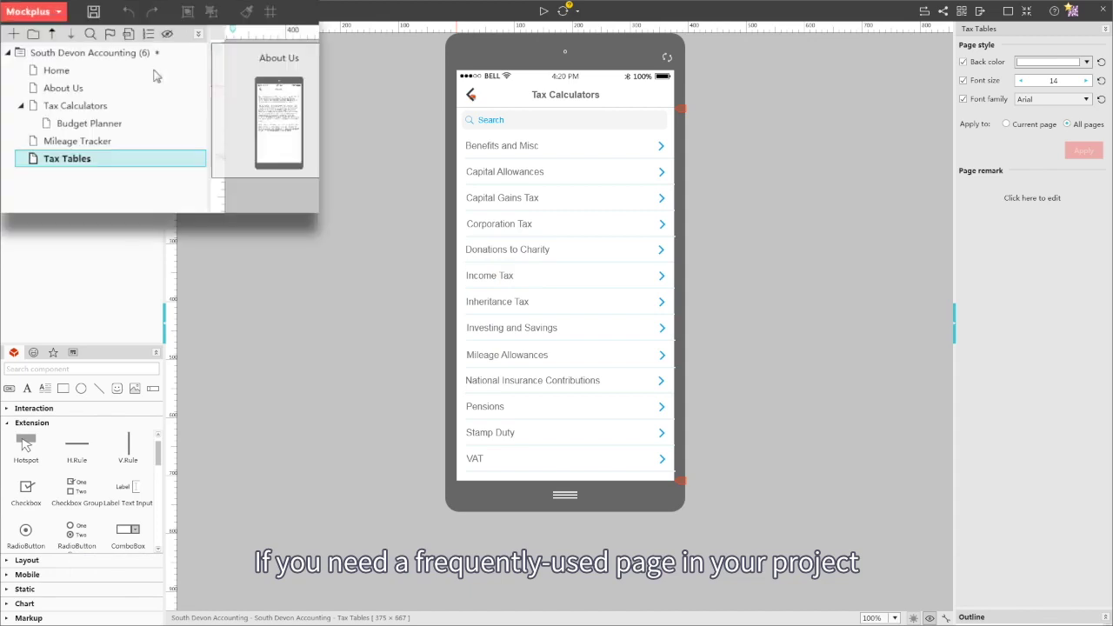
Add the Help template from the Help & About category to the project root
click(99, 43)
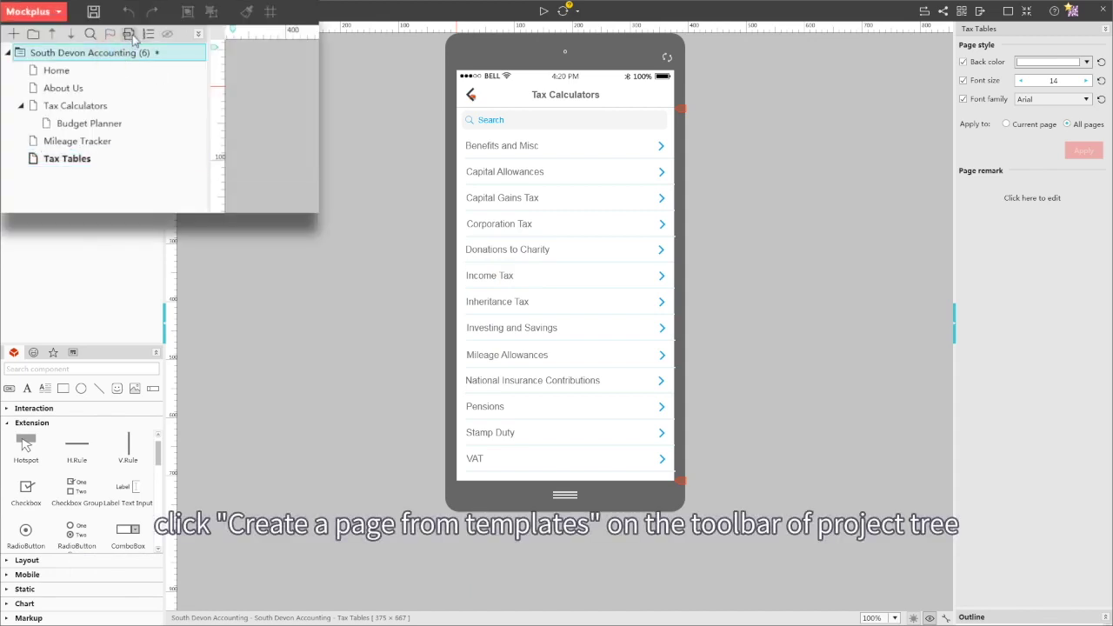
click(102, 29)
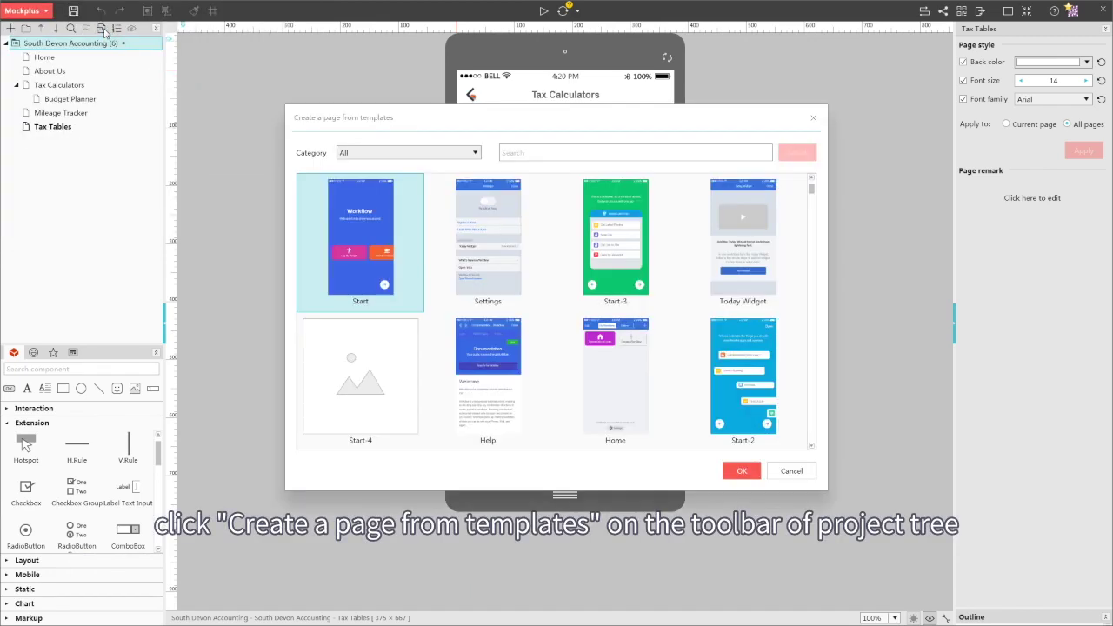
click(474, 154)
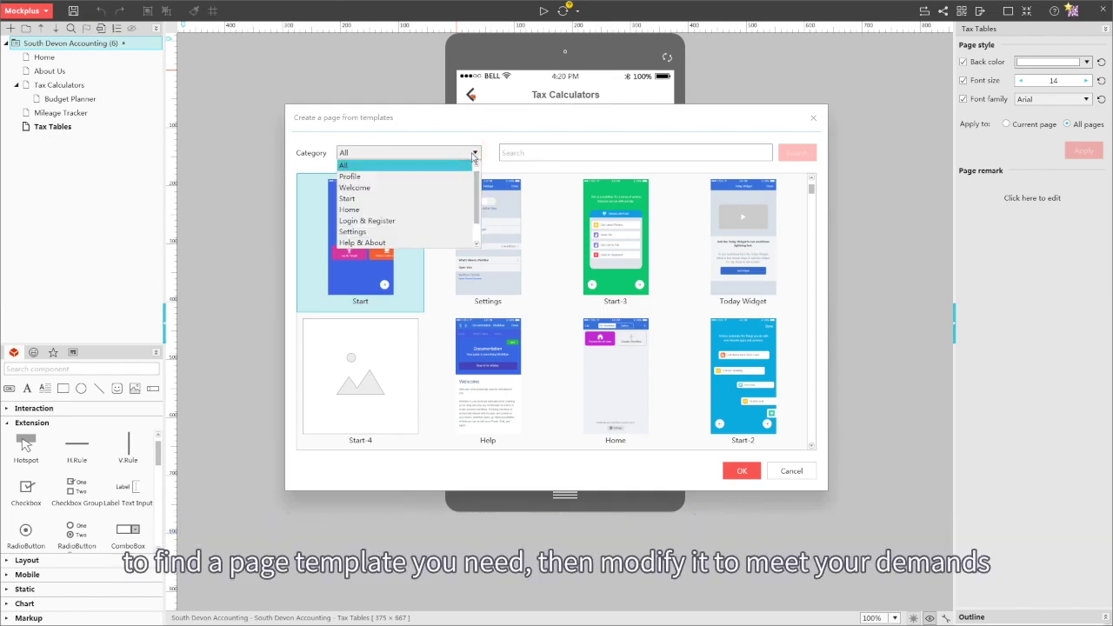
click(420, 243)
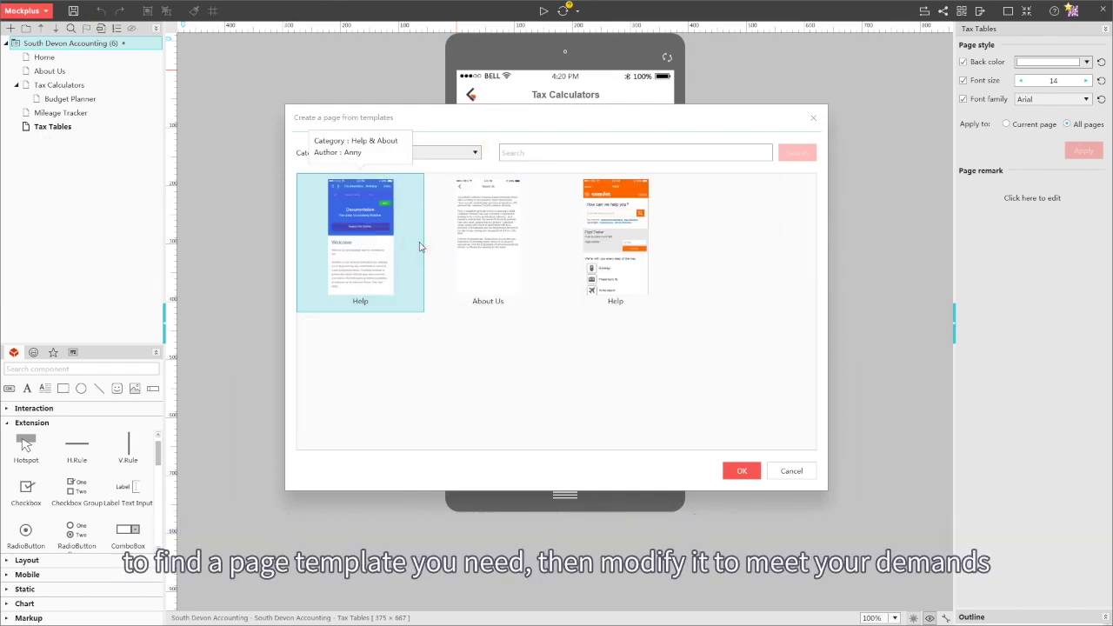
click(370, 251)
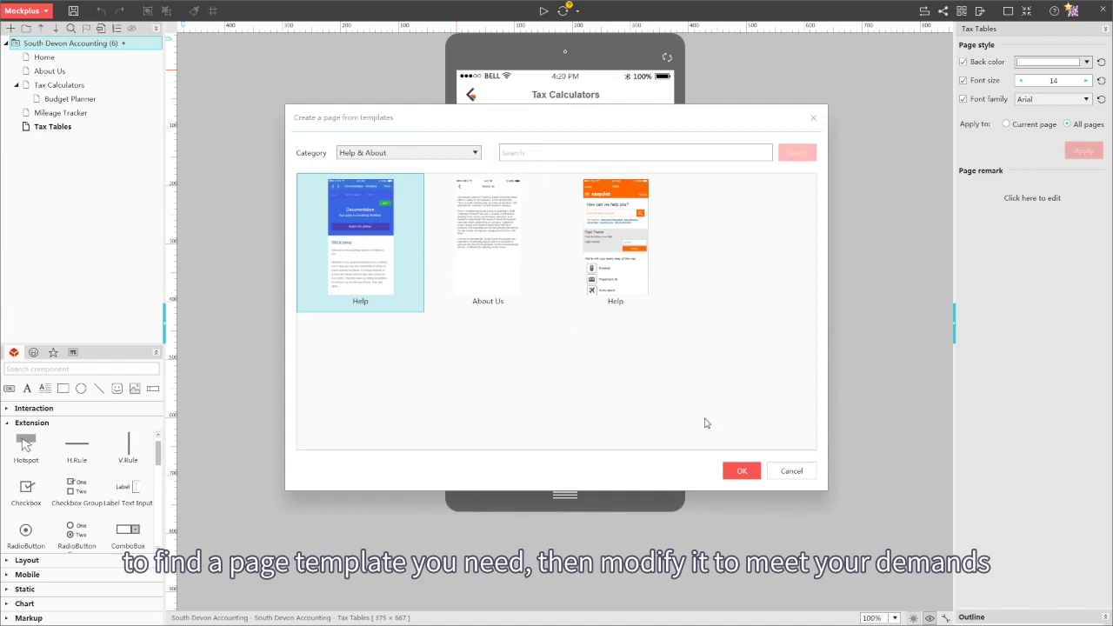
click(743, 472)
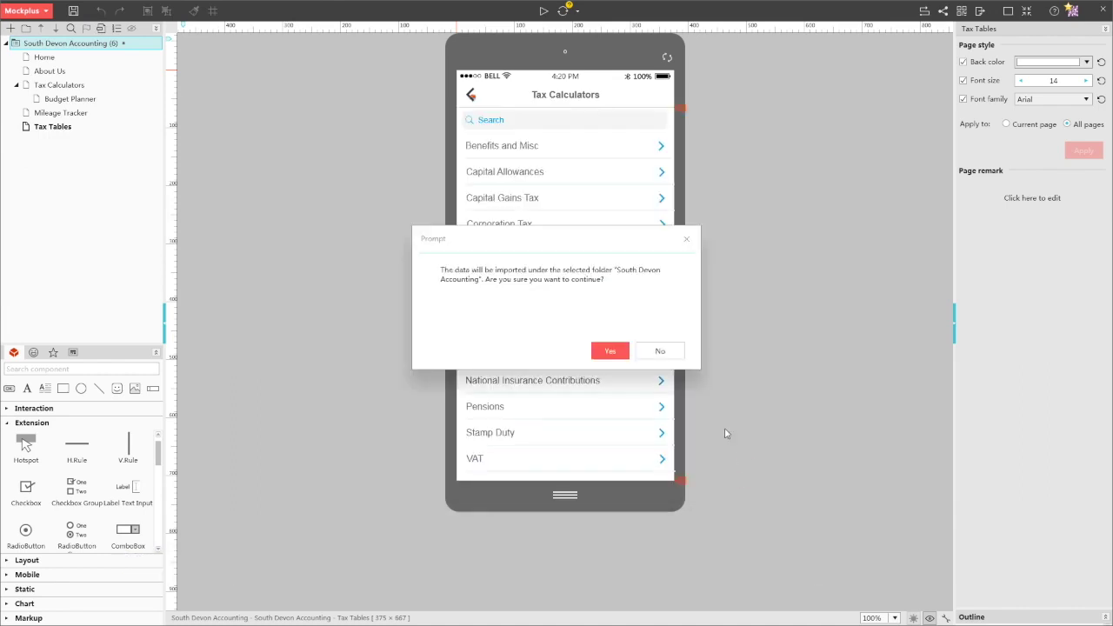
click(616, 353)
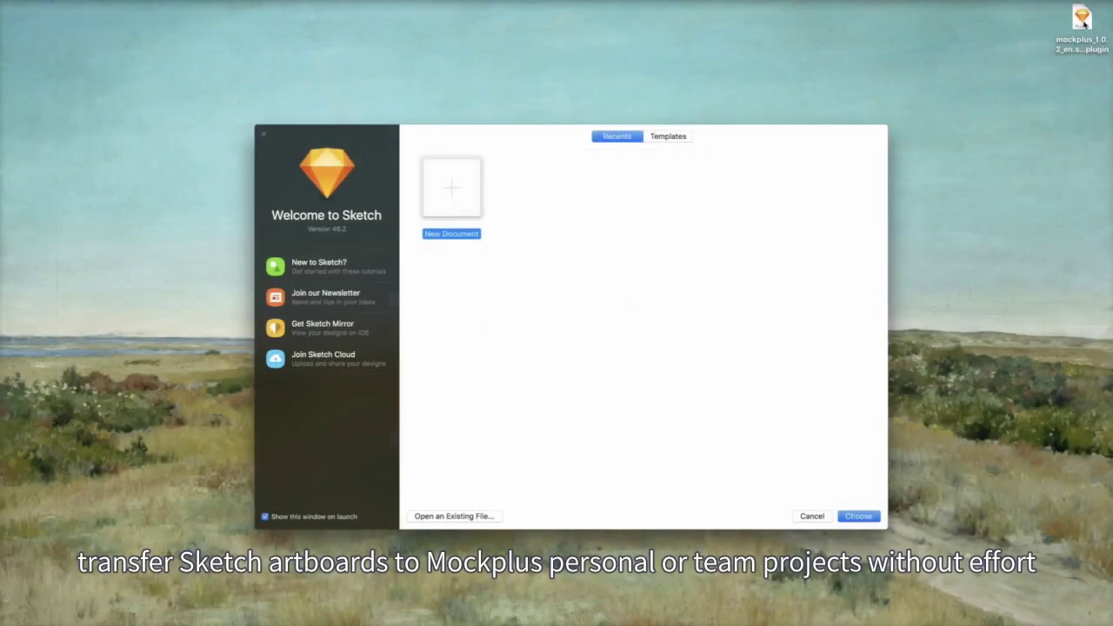
Install the Mockplus .sketchplugin file from the desktop and dismiss the confirmation
double_click(1082, 21)
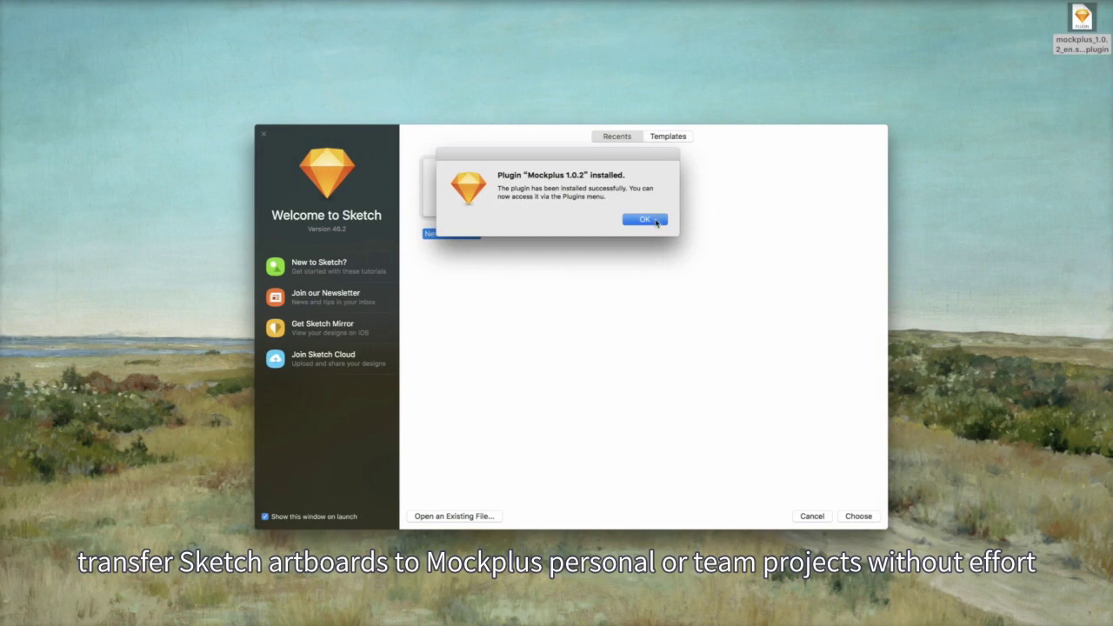
click(644, 220)
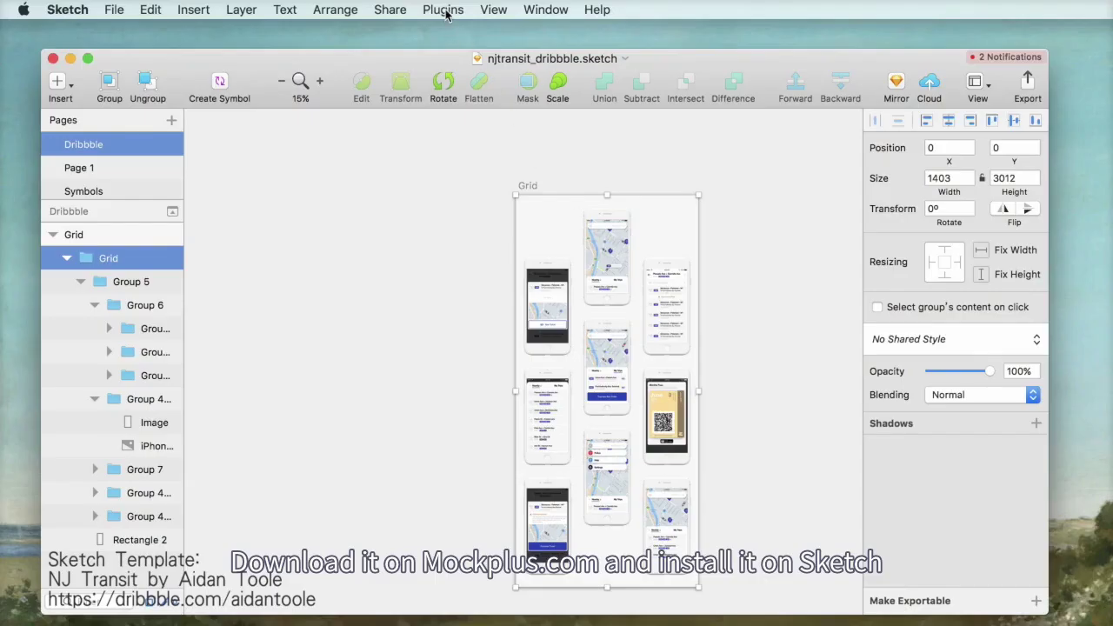
Export all artboards except Grid via Plugins > Mockplus > Export Project Files, and save
click(445, 10)
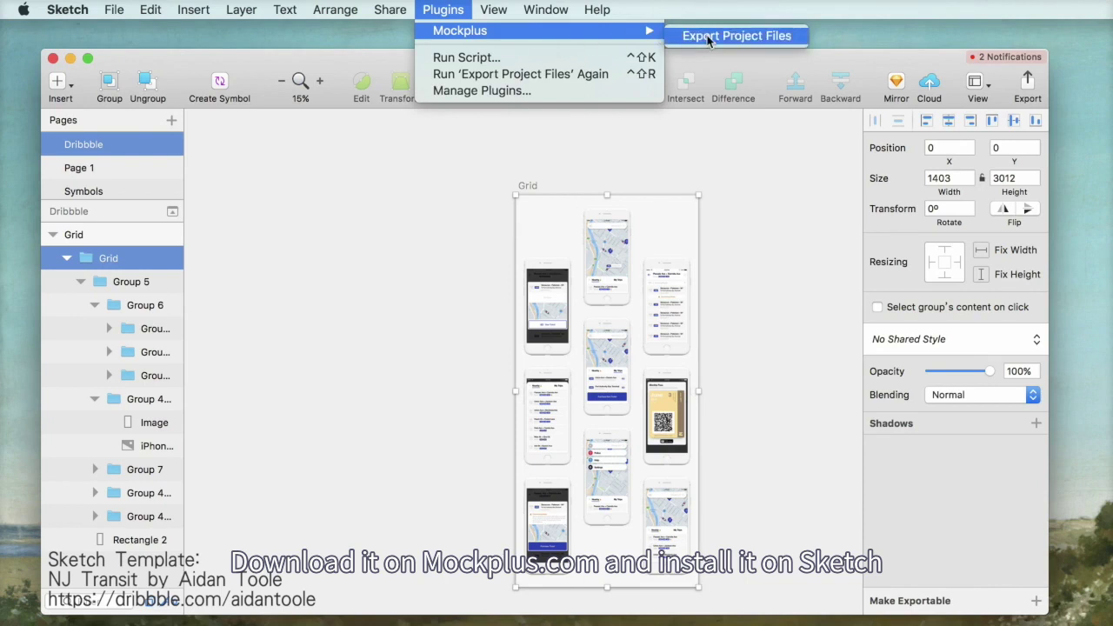
click(709, 37)
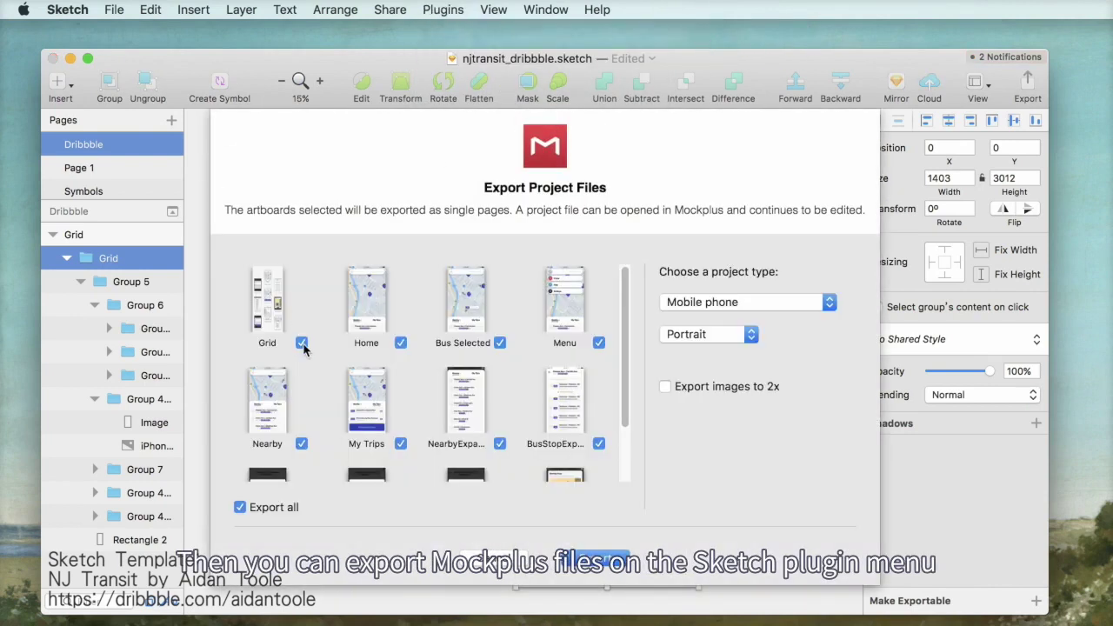
click(301, 342)
click(601, 561)
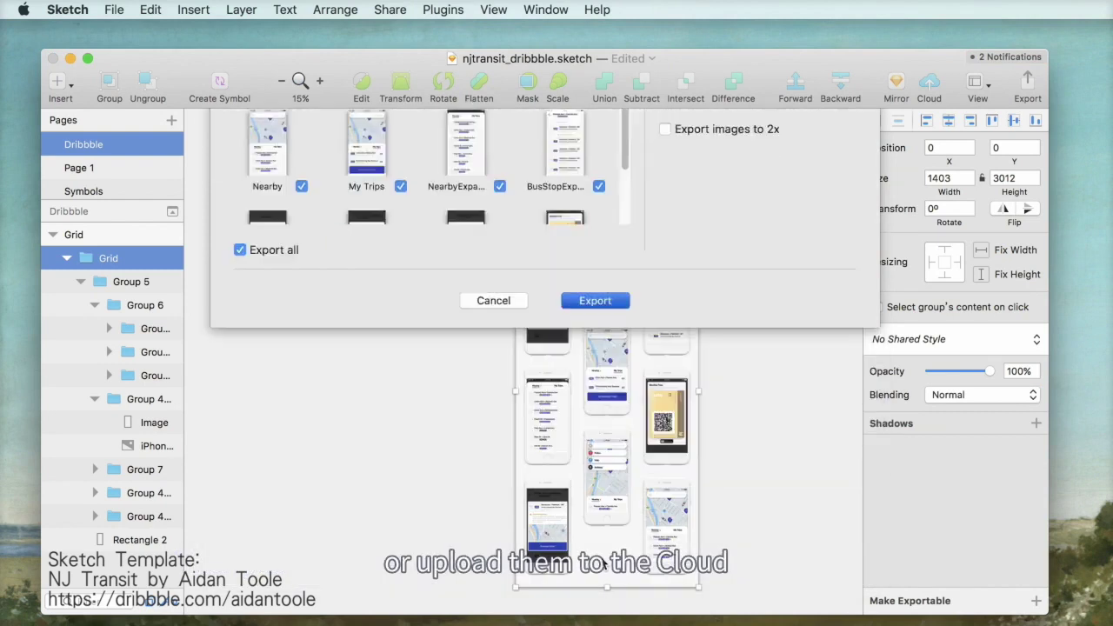
click(763, 390)
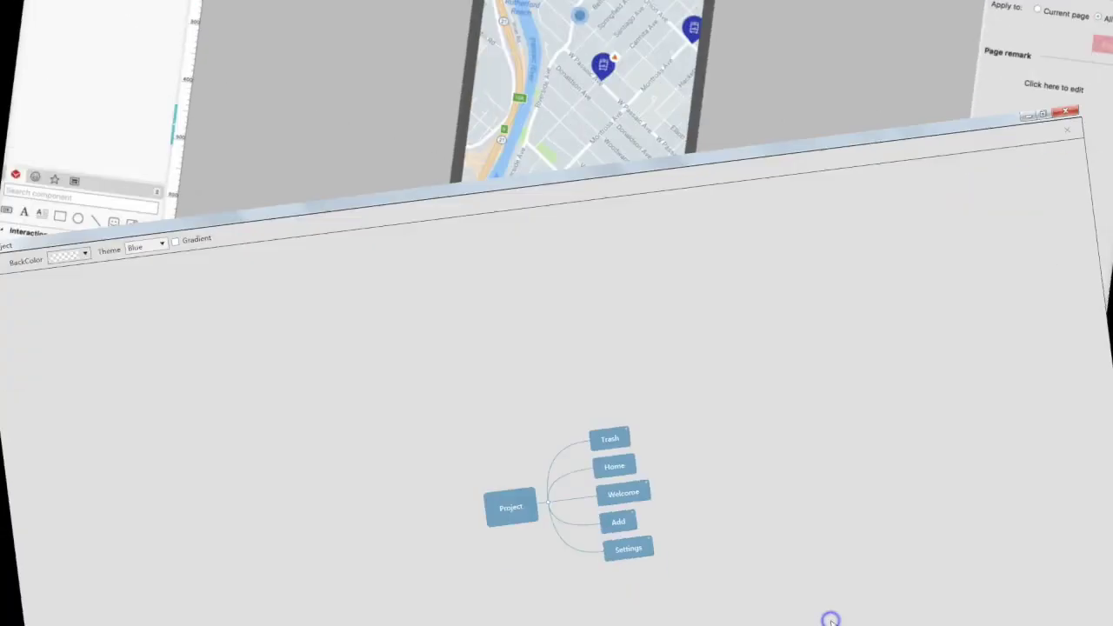
Move Home above Trash and add a 'Welcome To Bear' child node under Home
drag(612, 311, 589, 245)
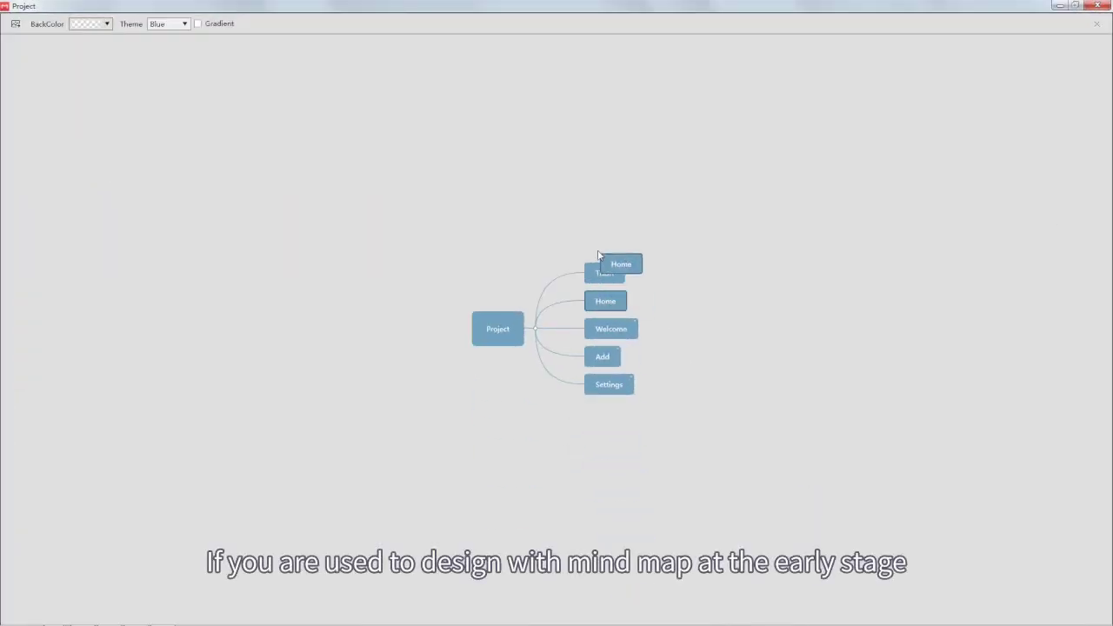
key(Tab)
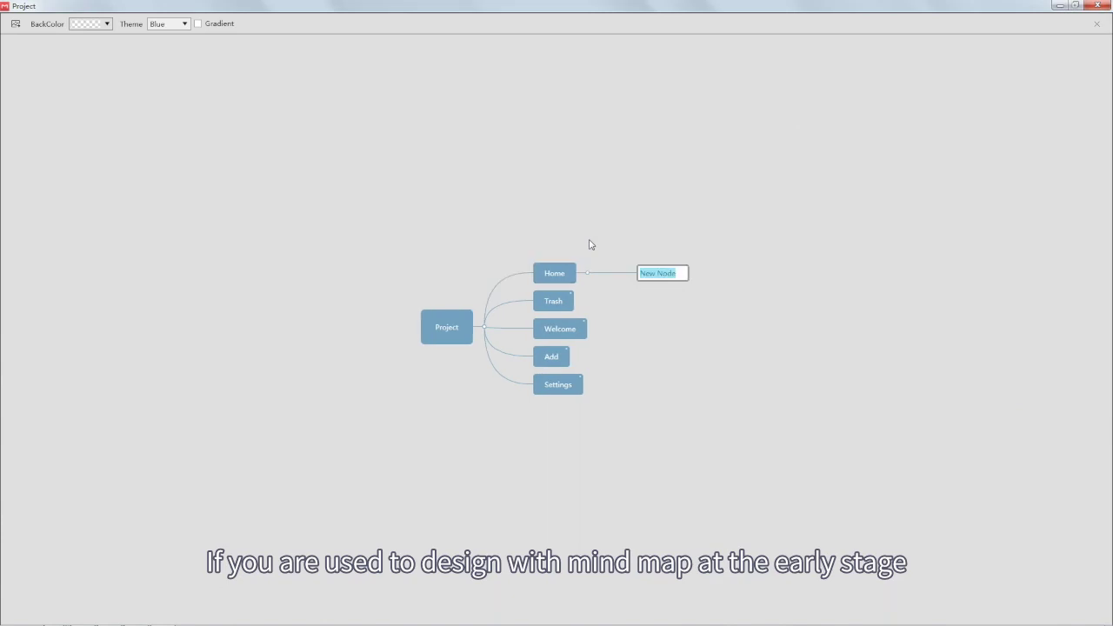
key(ctrl+v)
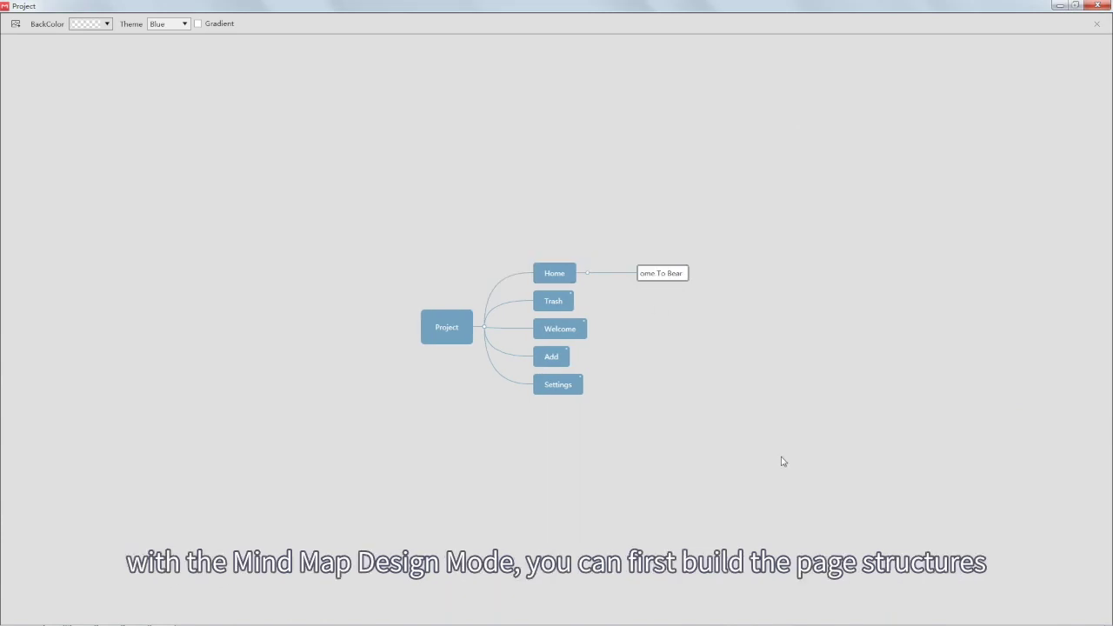
click(783, 463)
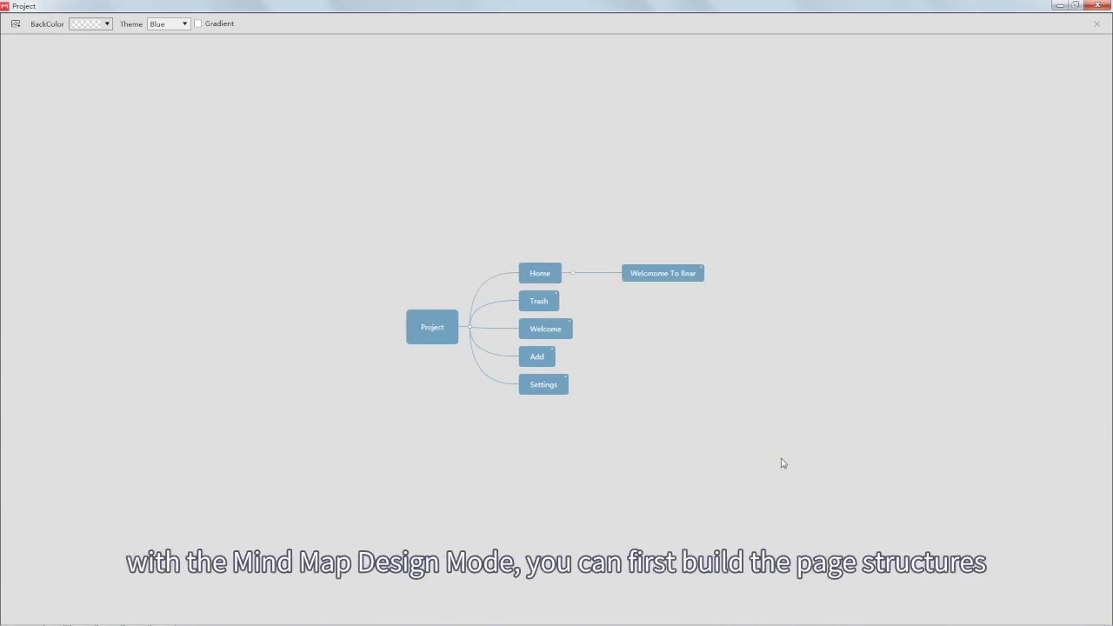